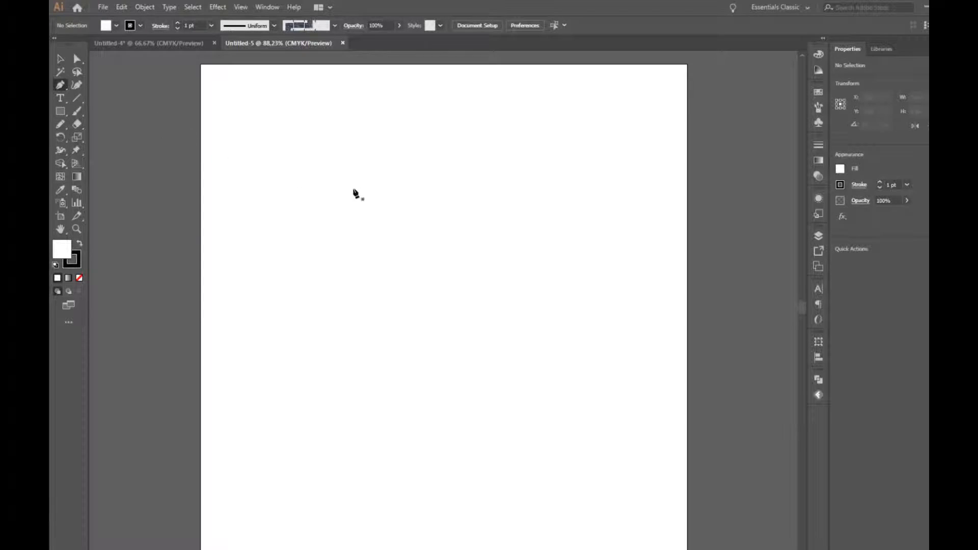
Draw two open Pen paths, a tall S-shaped curve and a short upward curve at its base, together about 254 by 349 px
click(399, 164)
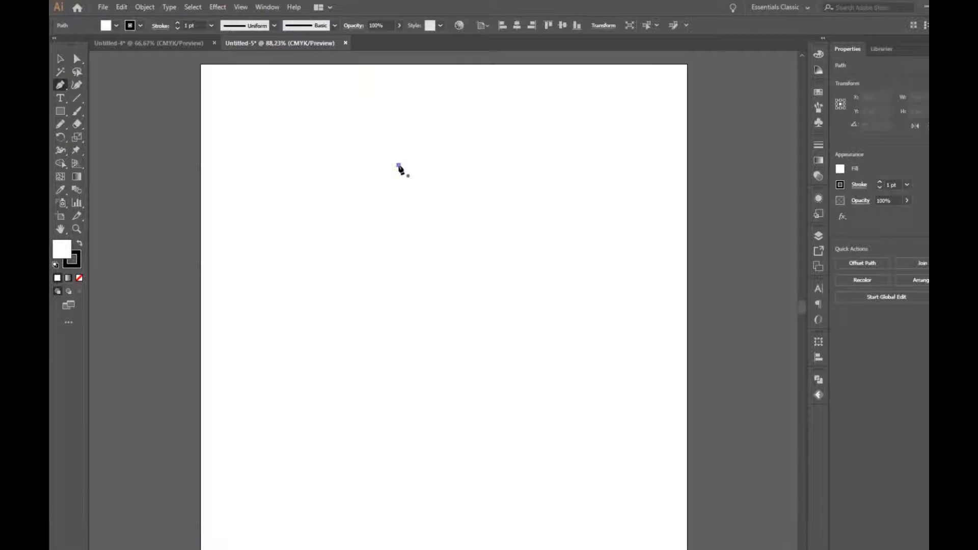
drag(370, 236, 329, 274)
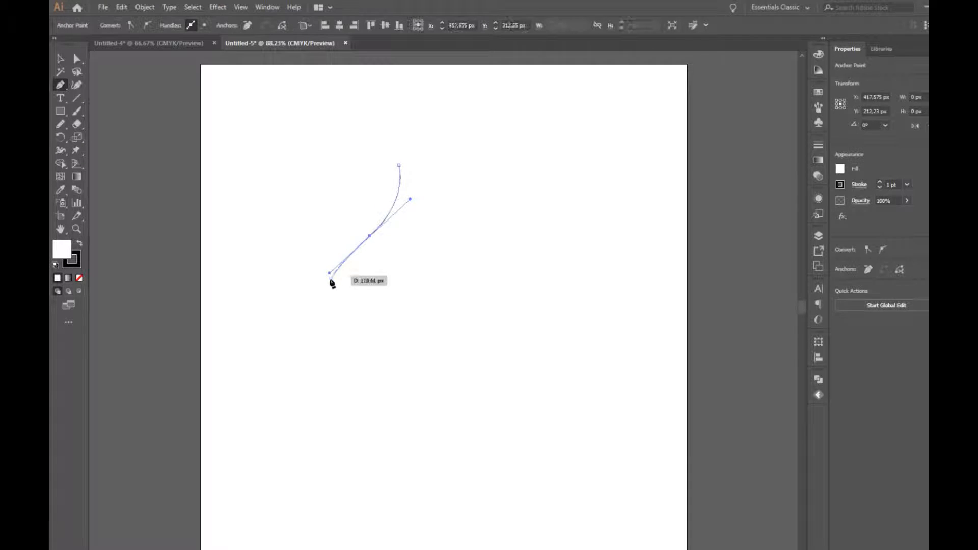
mouse_move(400, 332)
mouse_down()
mouse_move(425, 326)
mouse_move(435, 341)
mouse_up()
key(Return)
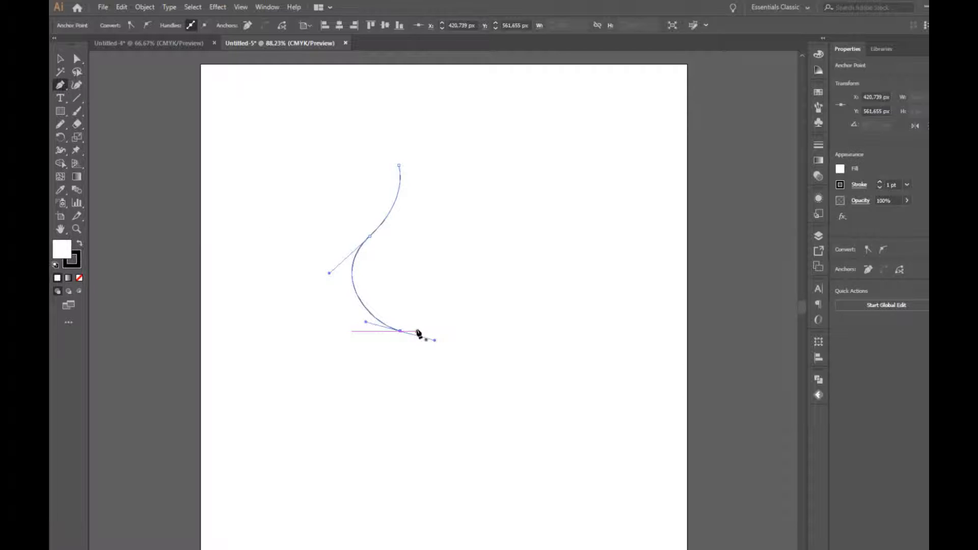
drag(420, 332, 484, 285)
key(Return)
Select both curves and apply the elliptical width profile that tapers at both ends
click(59, 58)
drag(312, 228, 441, 356)
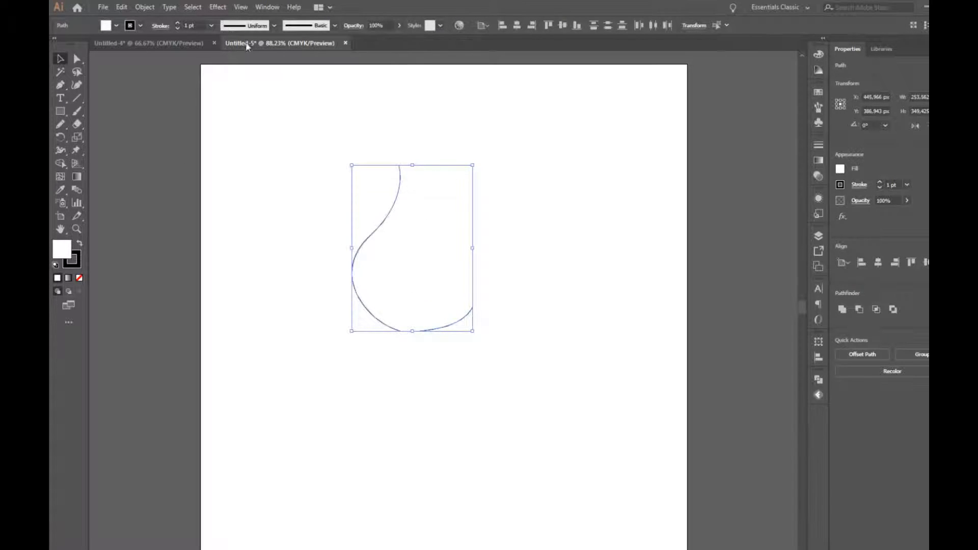
click(274, 26)
click(260, 62)
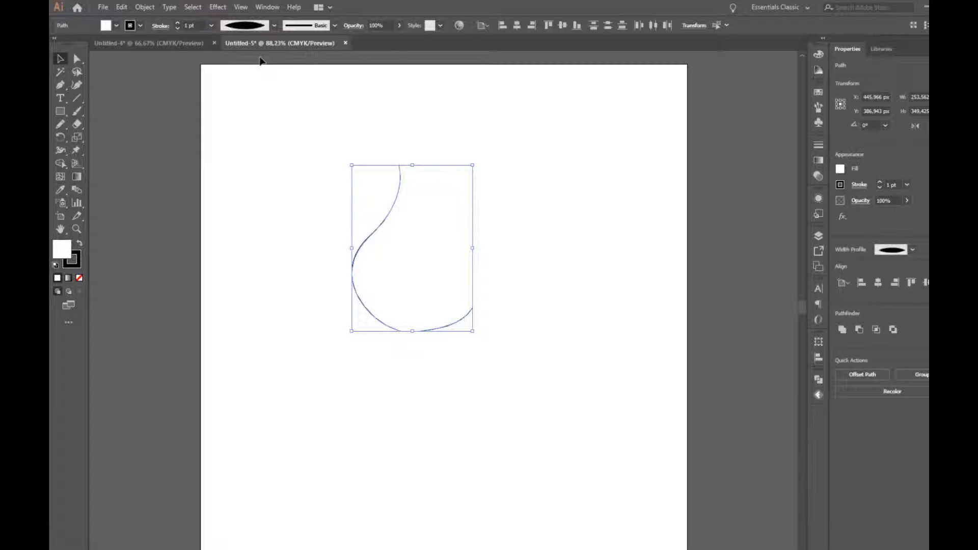
Set the stroke weight of both curves to 14 pt
click(179, 22)
click(179, 22)
click(179, 22)
click(179, 22)
click(179, 23)
click(179, 22)
click(179, 23)
click(178, 23)
click(179, 23)
click(178, 23)
click(178, 23)
click(179, 23)
click(179, 22)
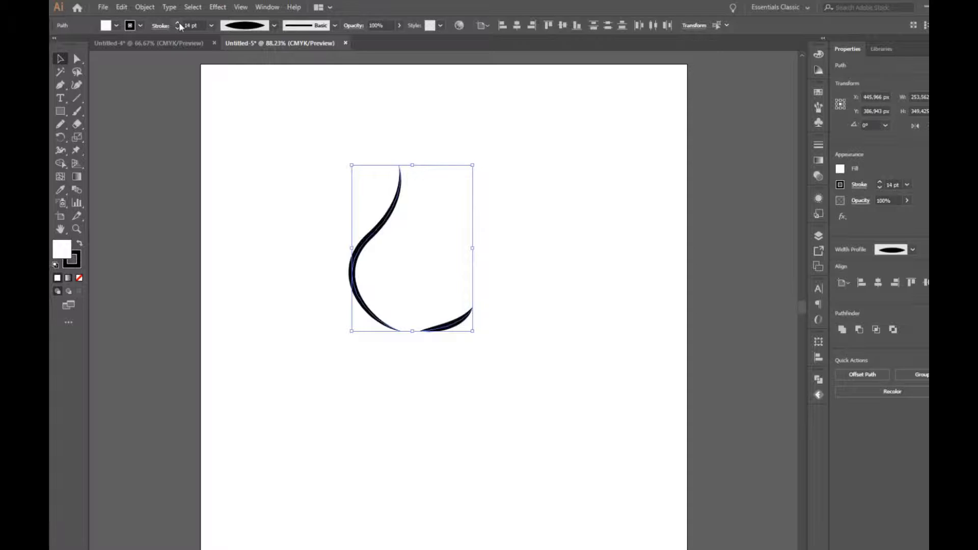
Set the blend options to Specified Steps spacing with 5 steps
click(151, 9)
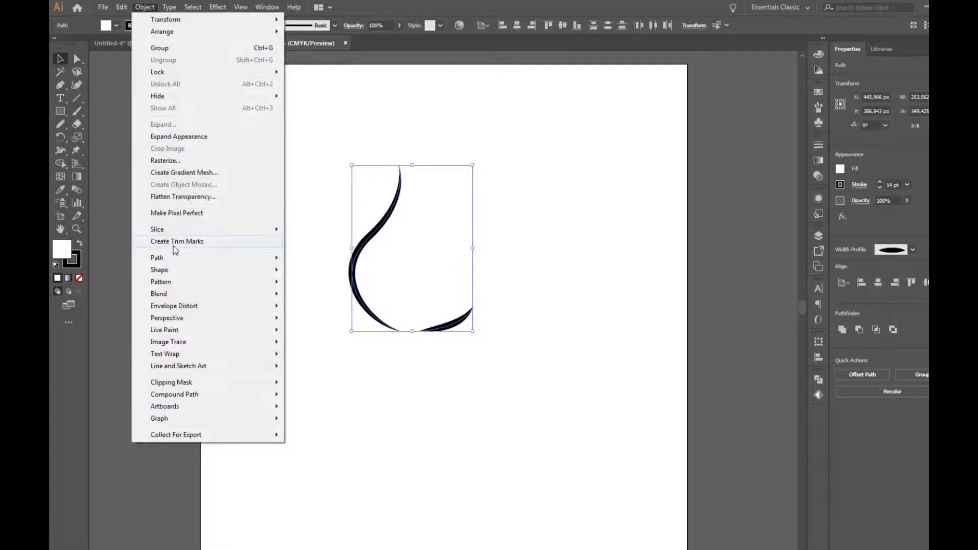
mouse_move(188, 272)
mouse_move(202, 287)
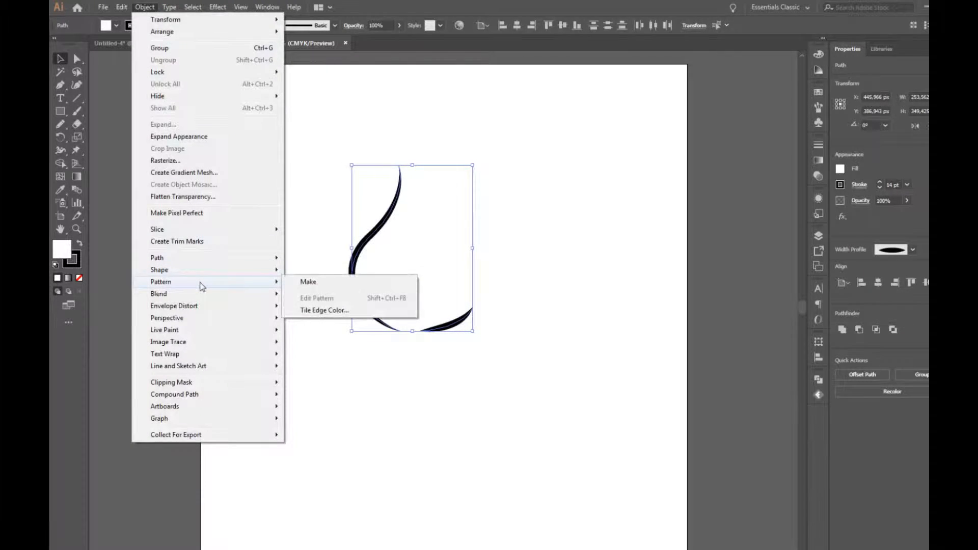
mouse_move(233, 298)
click(326, 321)
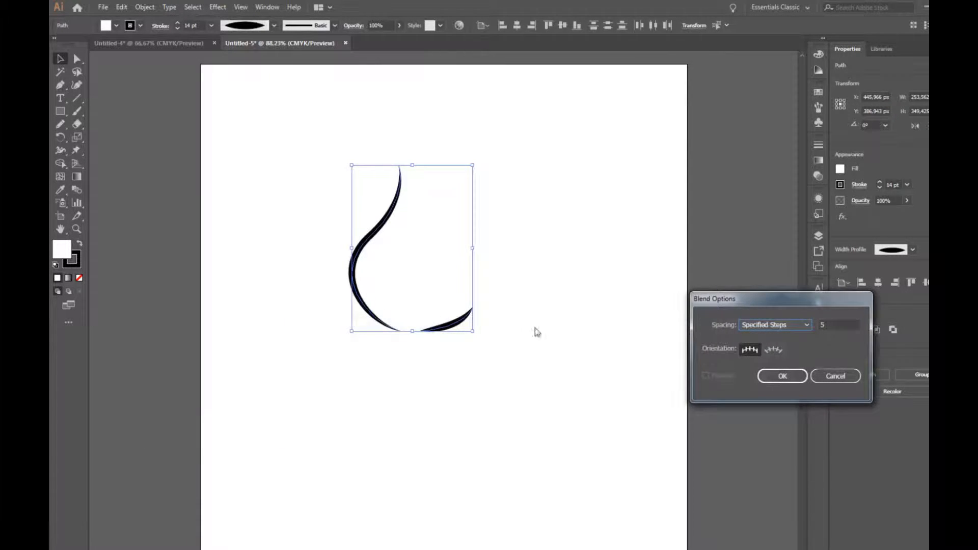
click(825, 325)
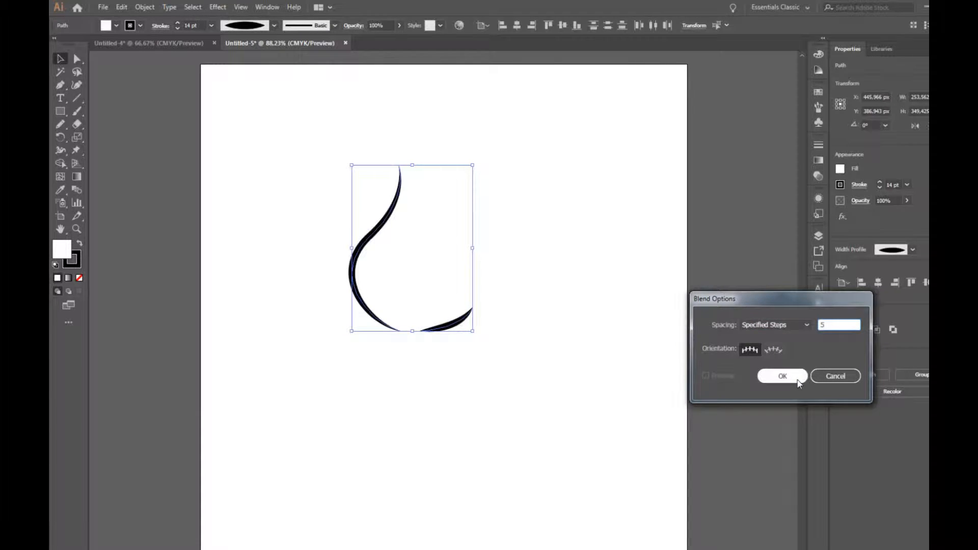
click(783, 376)
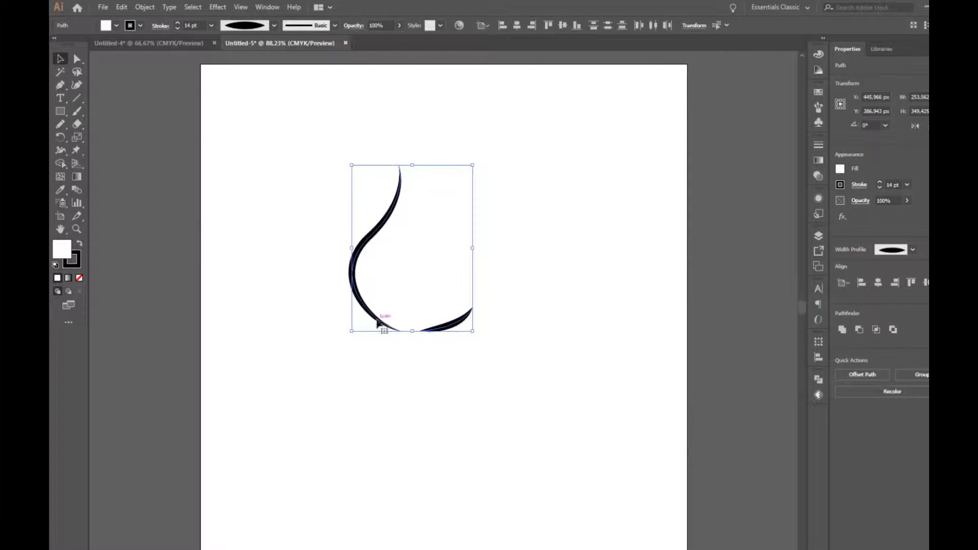
Make a blend between the two selected curves and set its fill to None
click(151, 10)
mouse_move(248, 299)
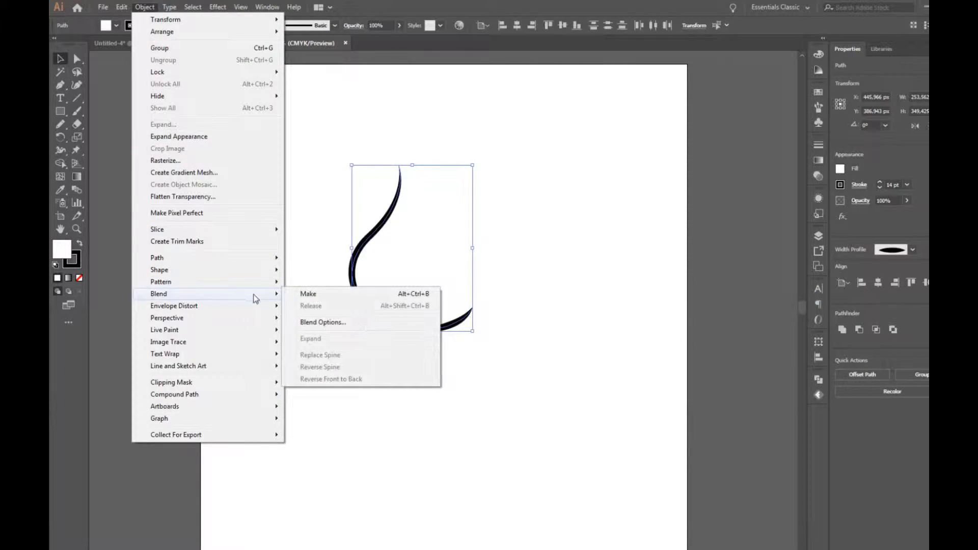
click(323, 298)
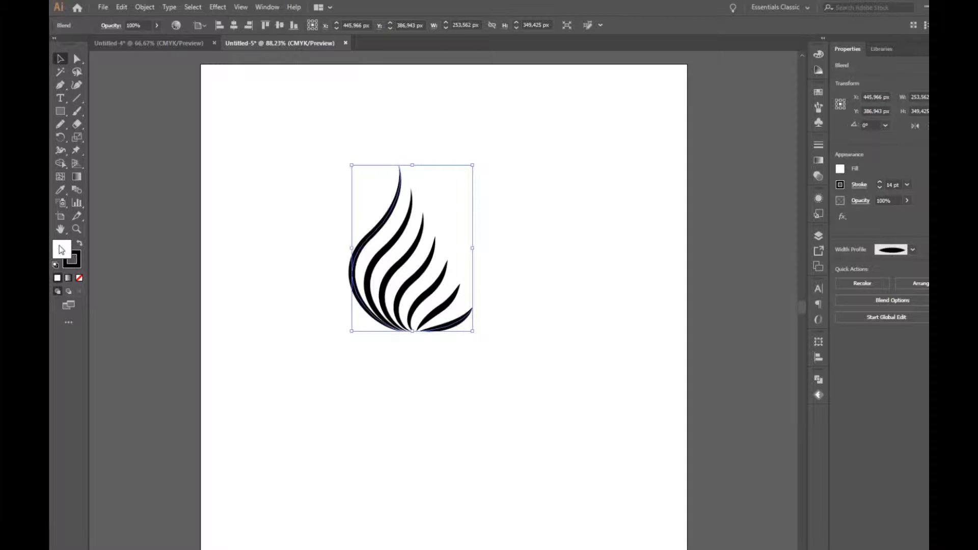
click(80, 276)
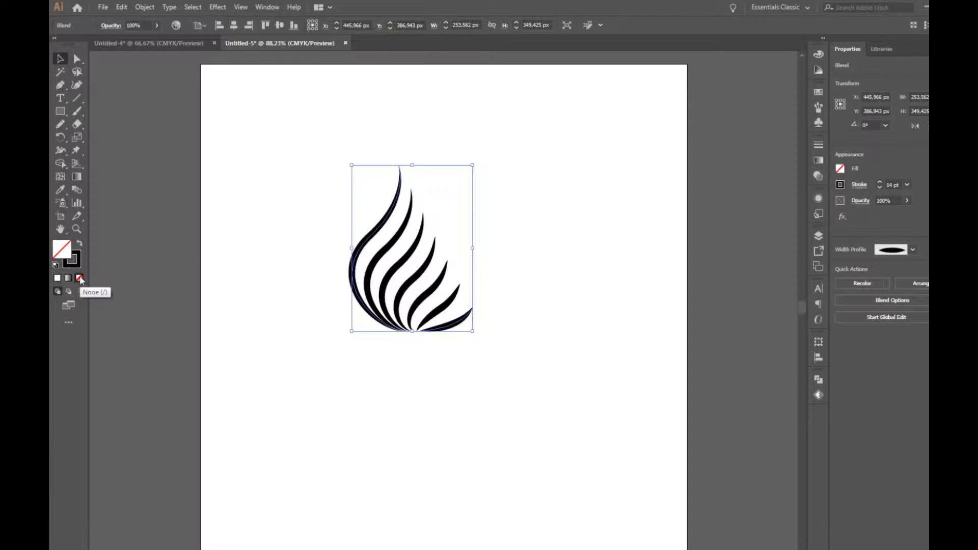
Reflect a copy of the blend across the vertical axis
right_click(356, 280)
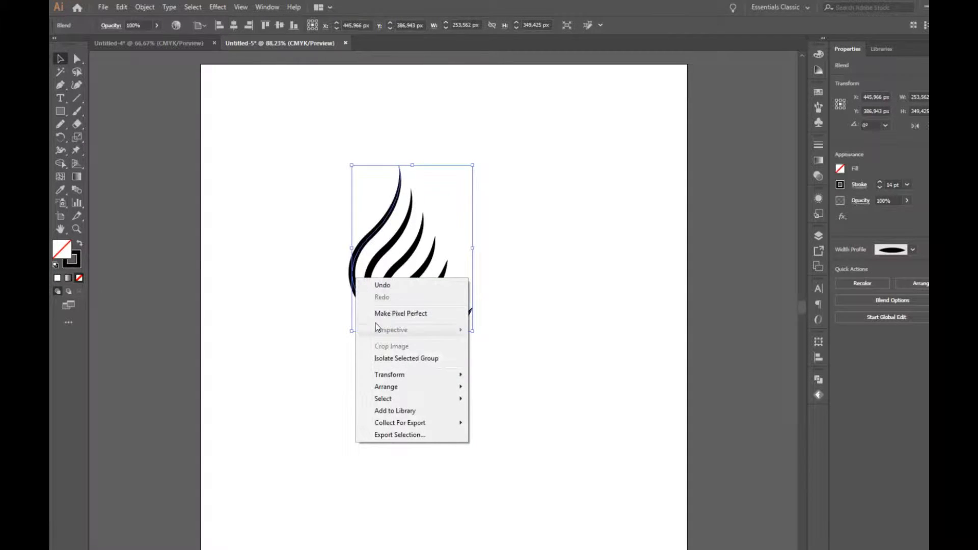
mouse_move(437, 379)
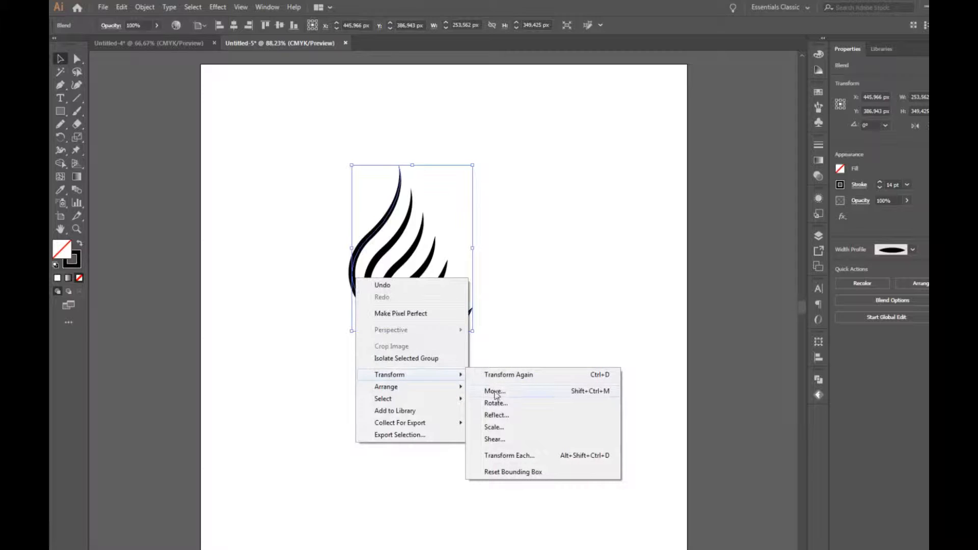
click(494, 415)
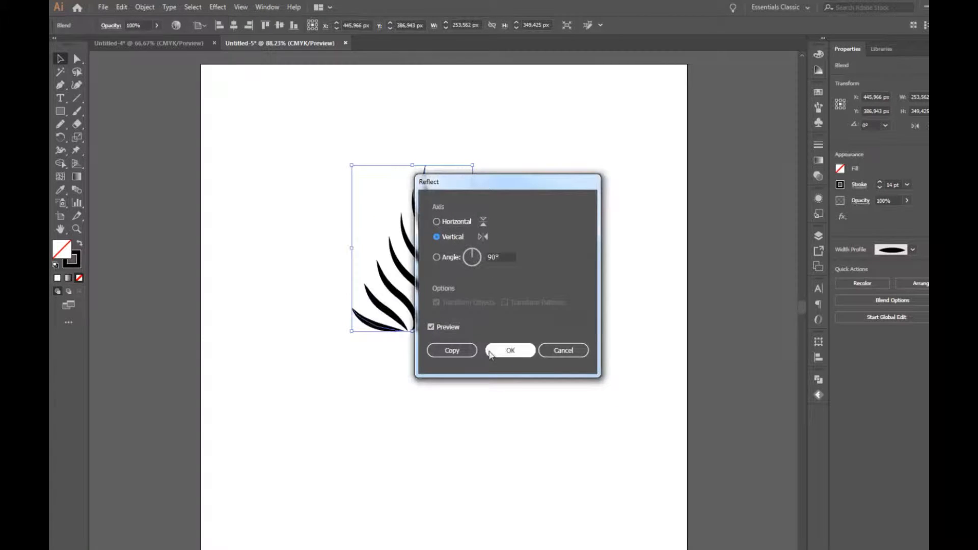
click(455, 350)
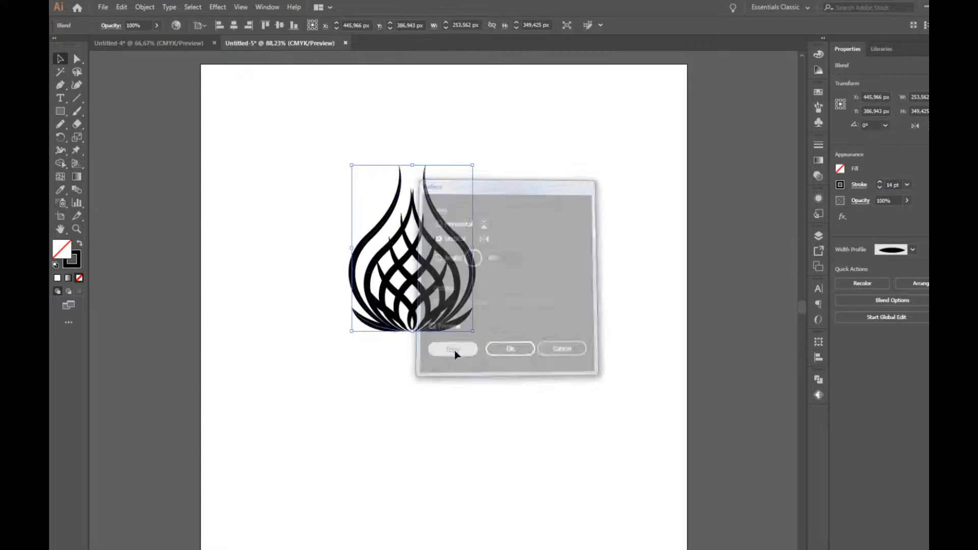
click(457, 356)
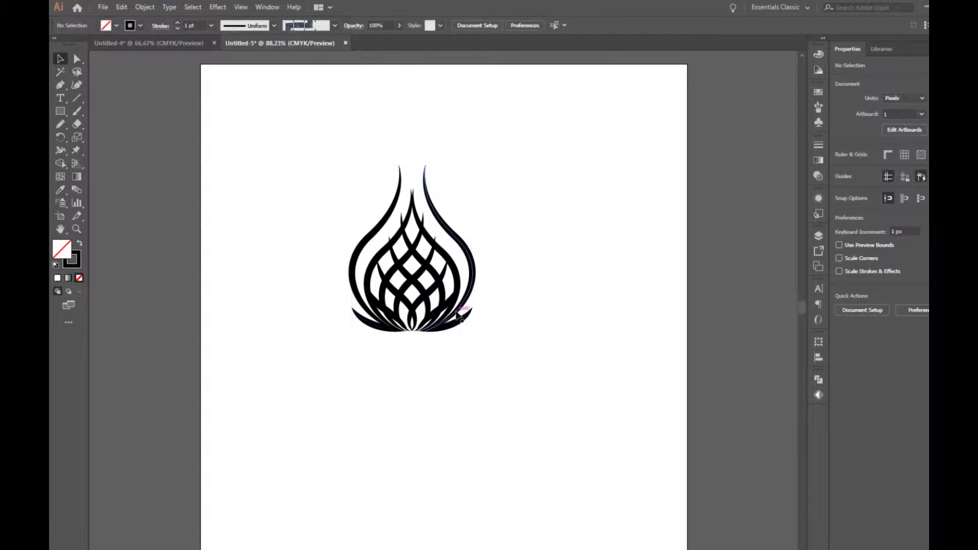
Move the reflected blend about 50 px to the left so the tips of both halves meet
click(460, 310)
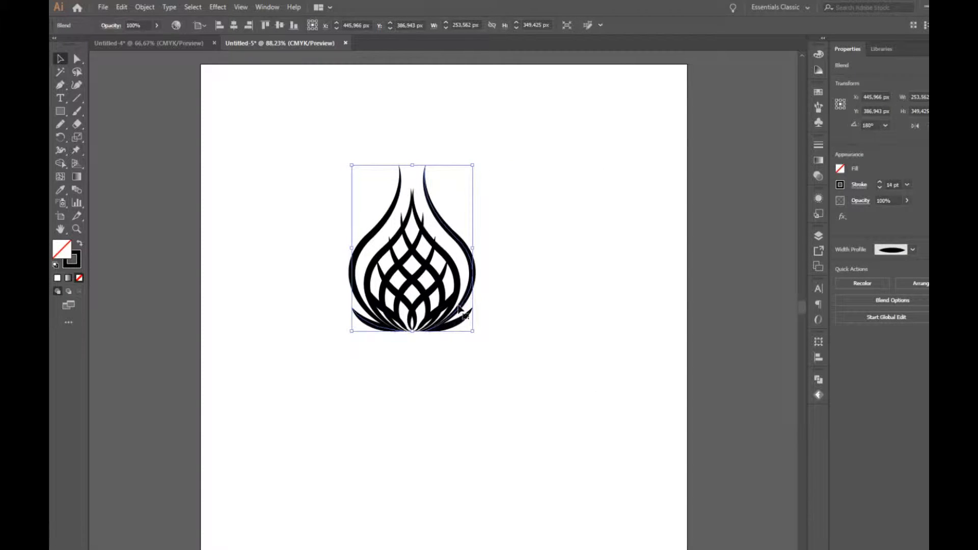
key(Left)
key(Left)
key(Left)
key(Left)
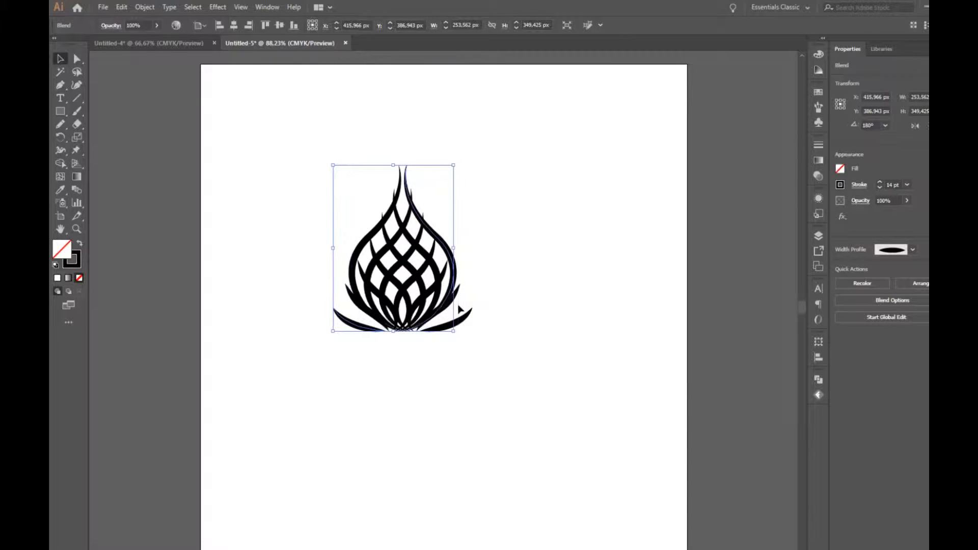
key(Left)
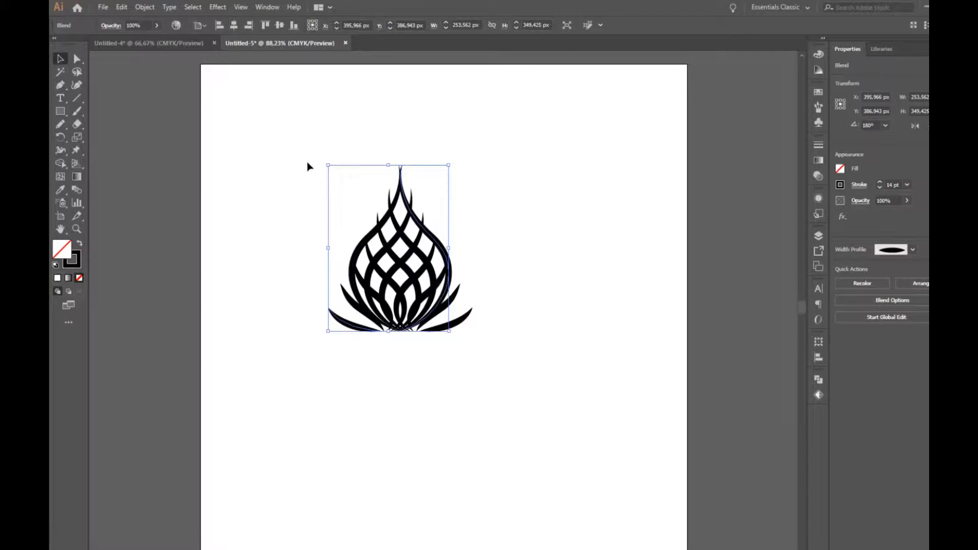
Select both blends, expand them, and expand their appearance into filled shapes
drag(300, 153, 506, 362)
click(143, 7)
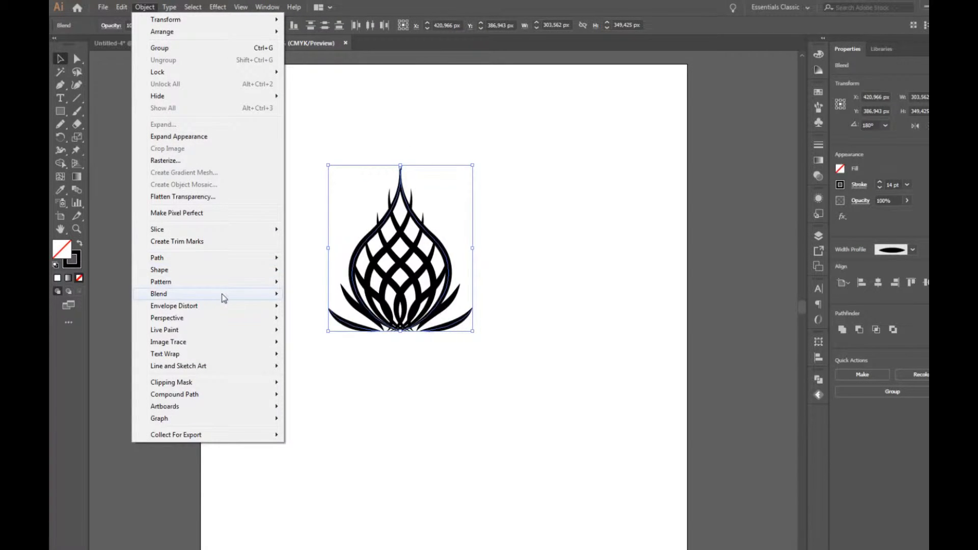
mouse_move(224, 296)
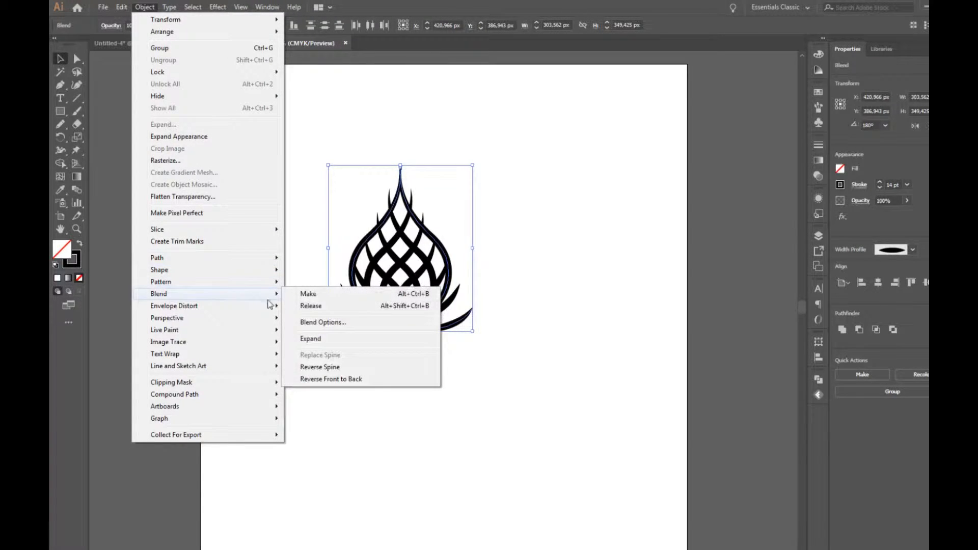
click(323, 338)
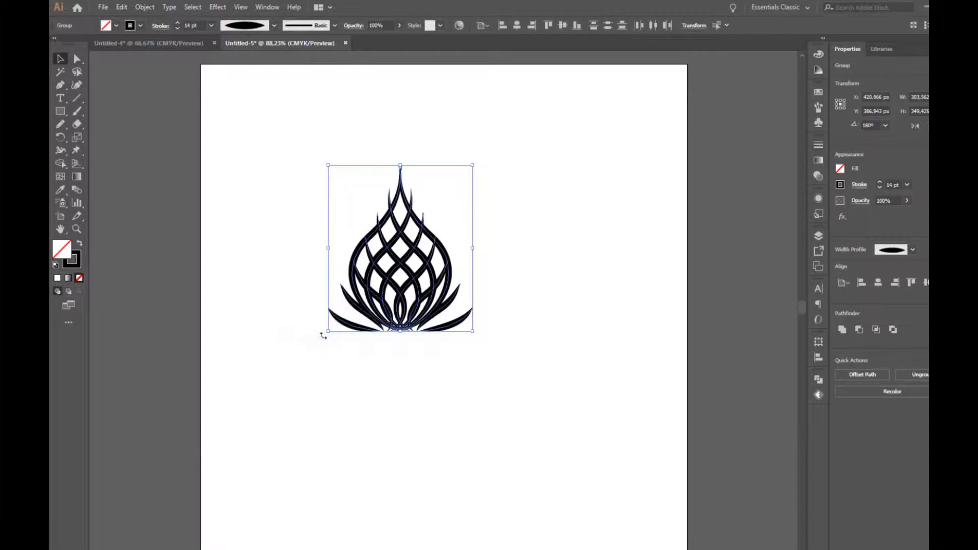
click(145, 7)
click(176, 134)
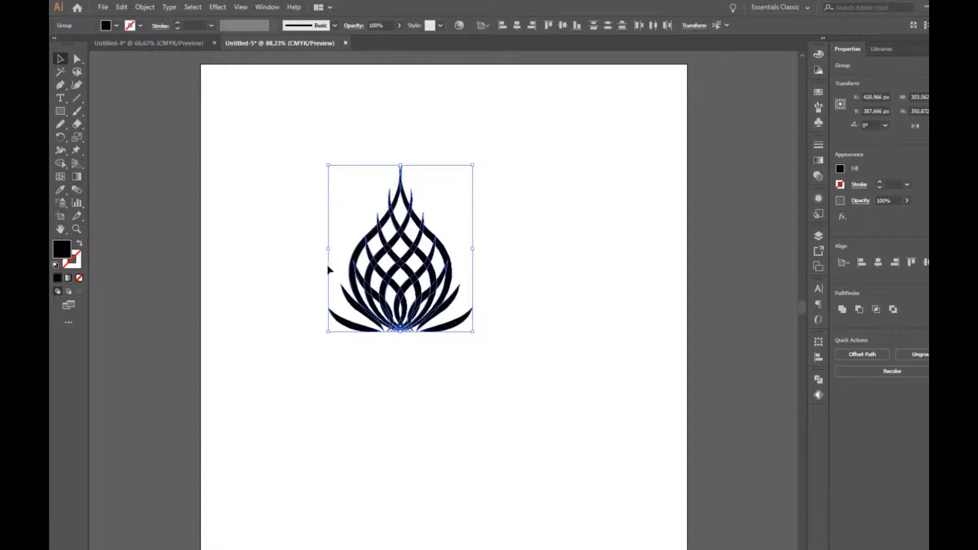
Unite all the expanded flower shapes into a single compound path with Pathfinder
click(819, 379)
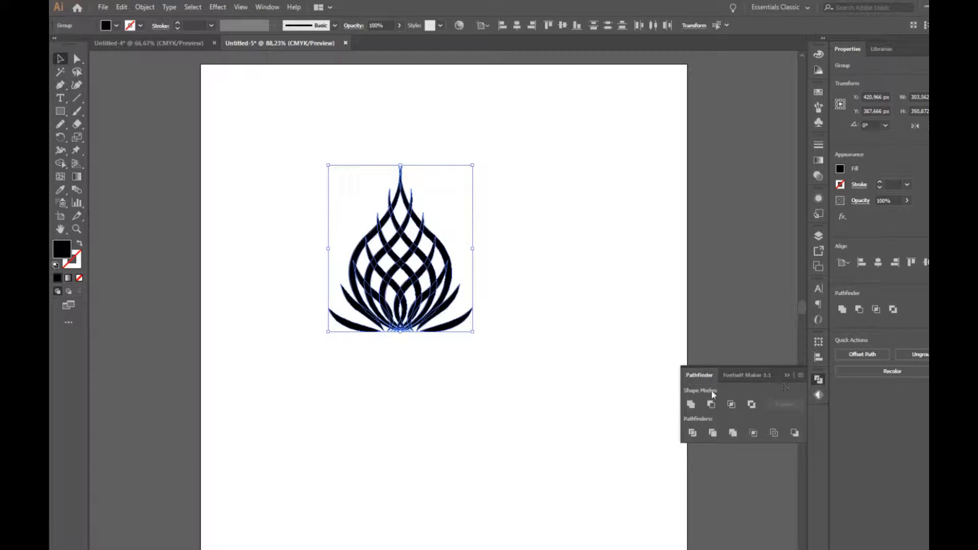
click(691, 404)
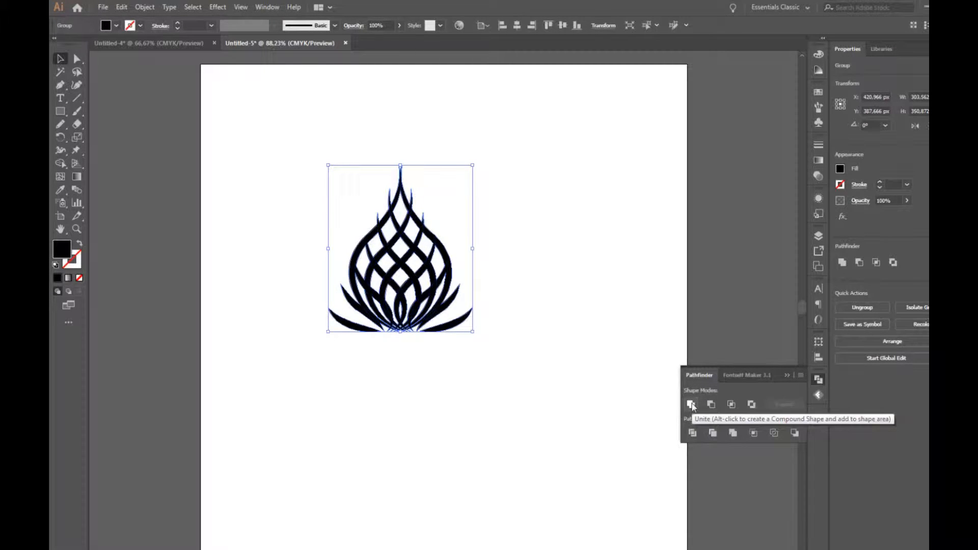
click(691, 405)
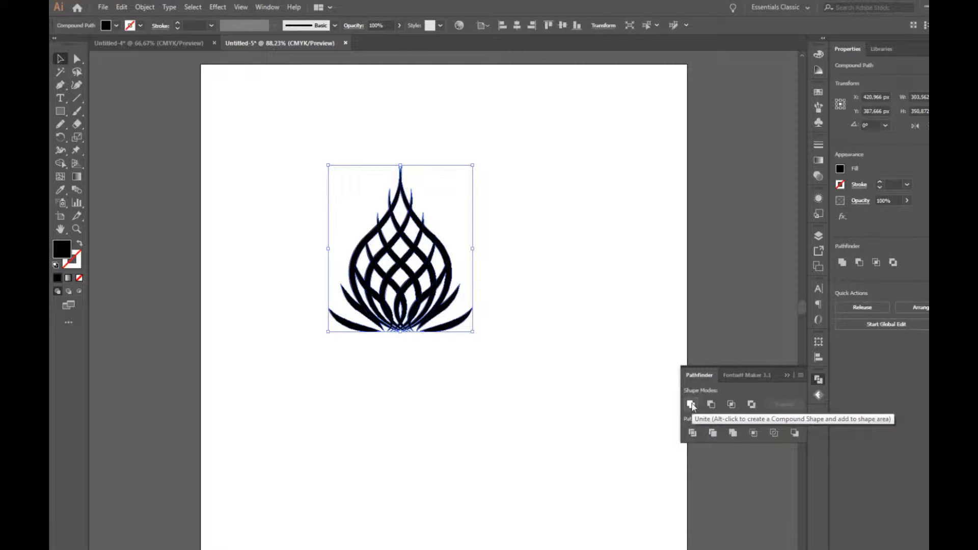
click(787, 376)
Draw a vertical black rectangle about 72 by 239 px below the flower and align both shapes by their horizontal centers
click(60, 111)
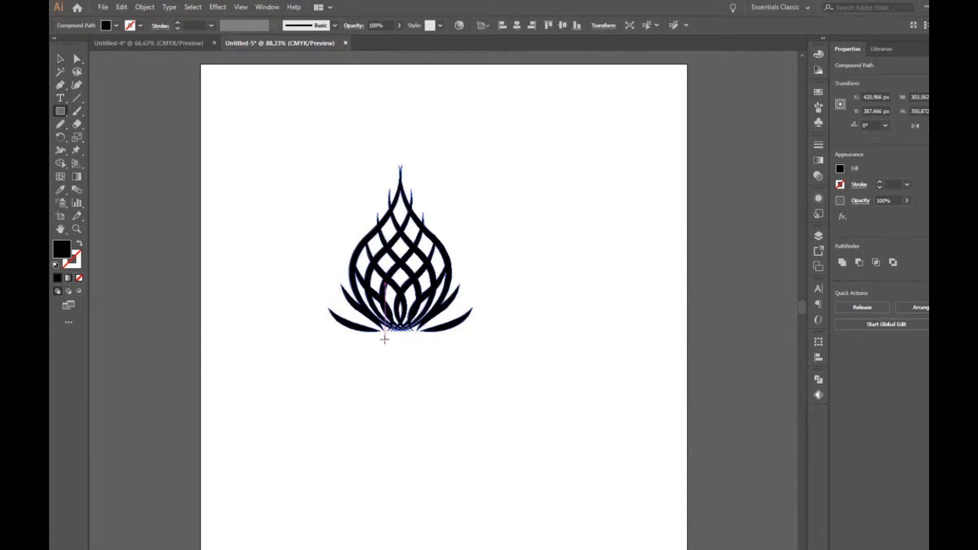
drag(383, 338, 418, 452)
click(61, 58)
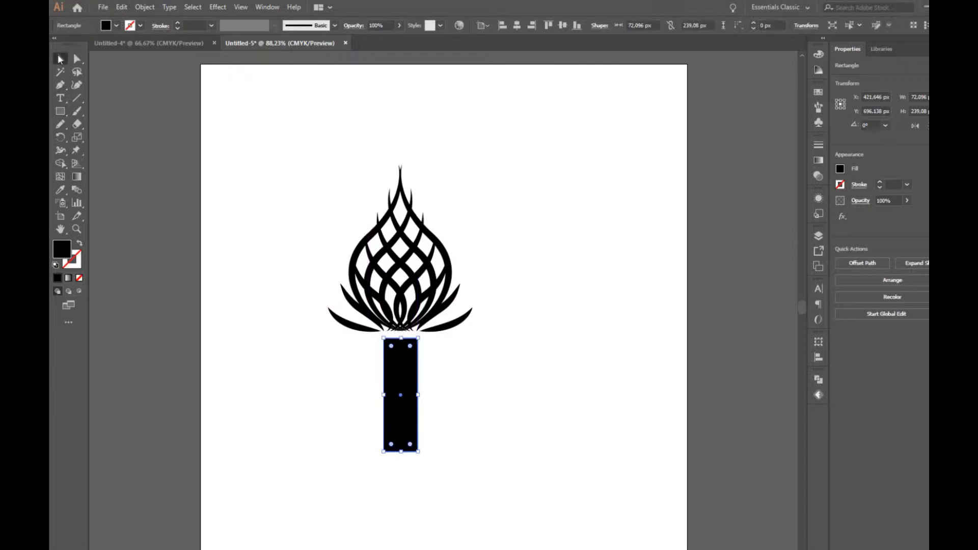
drag(291, 200, 462, 435)
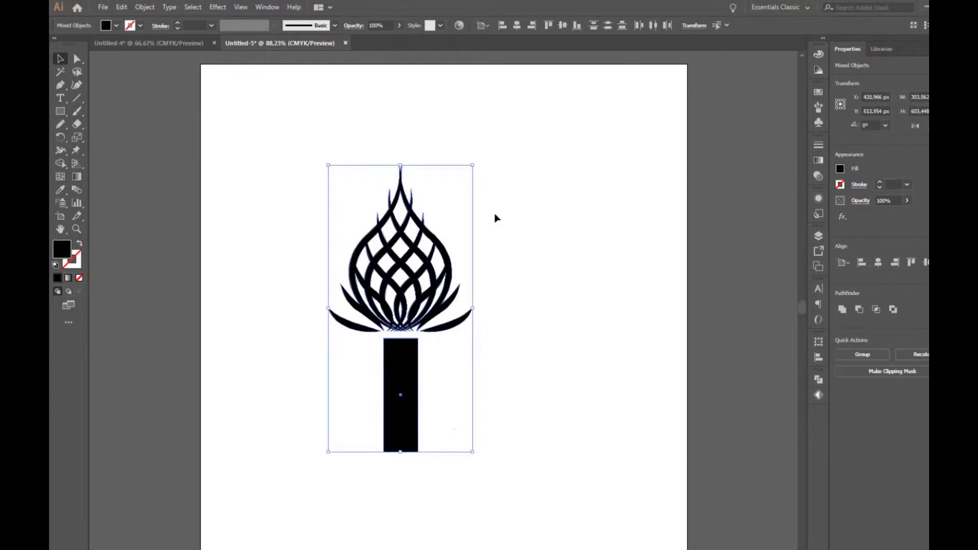
click(516, 25)
Move the flower and rectangle together slightly upward and scale them down to about 193 by 384 px
drag(452, 402, 460, 358)
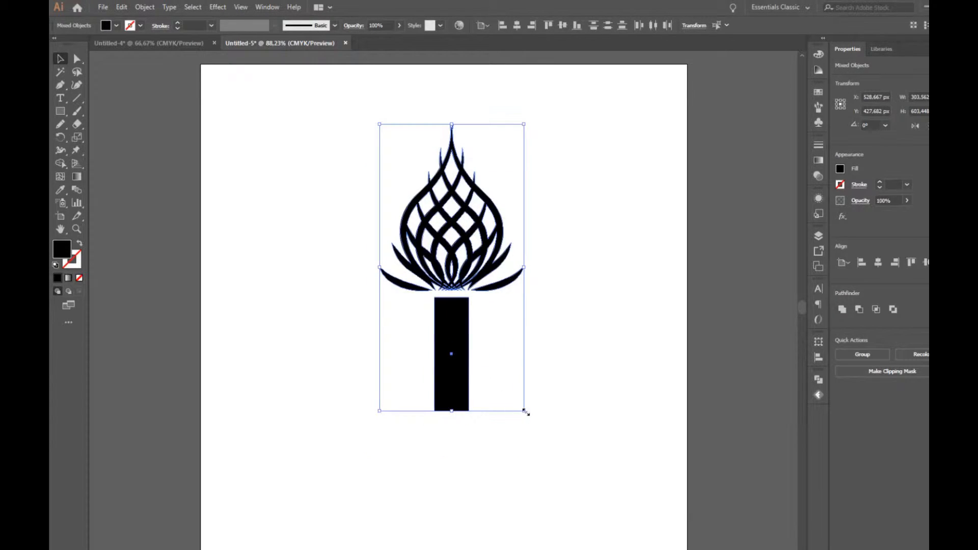
drag(525, 412, 498, 372)
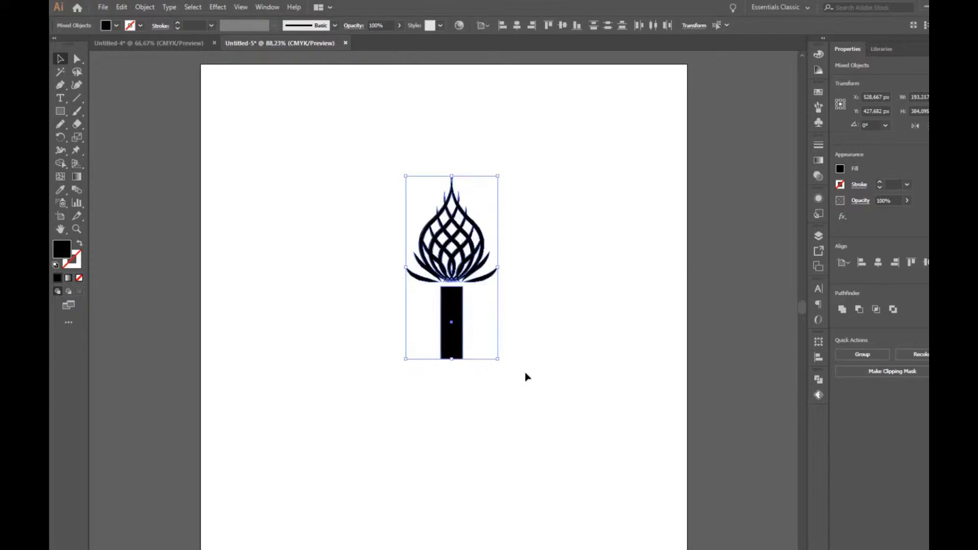
Change the fill of the flower and rectangle to the grey #6b6b6b and deselect them
double_click(61, 249)
click(557, 303)
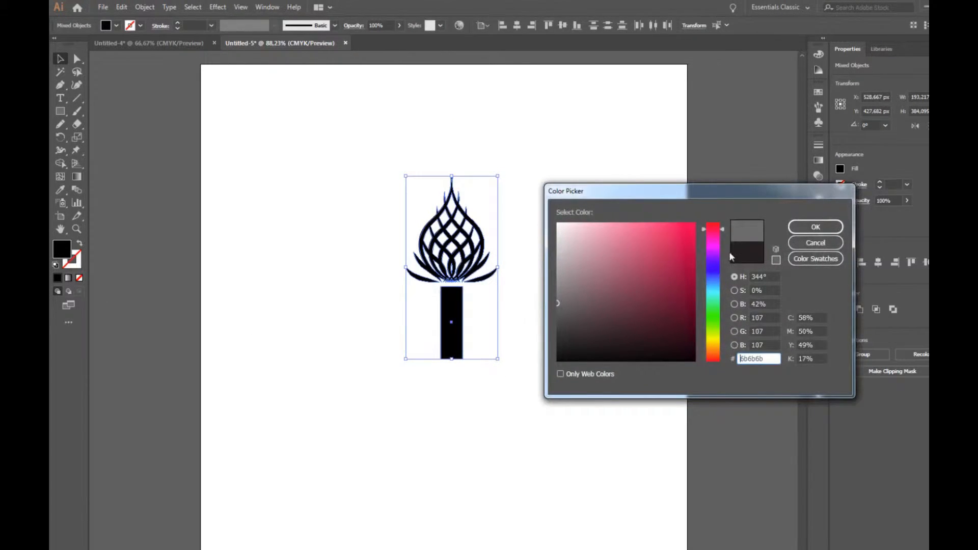
click(802, 229)
click(558, 311)
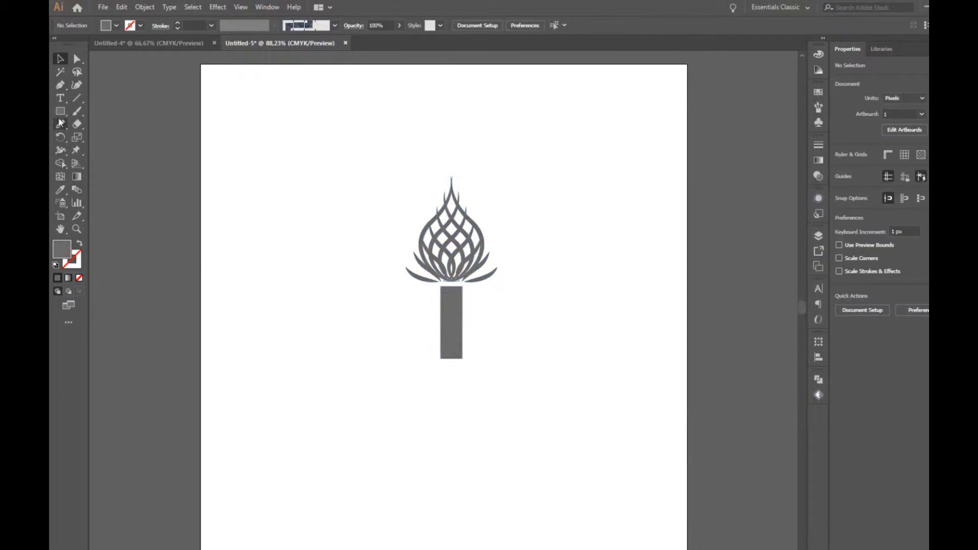
Add placeholder point text below the rectangle and scale it up proportionally from its centre to about 88 pt
click(61, 98)
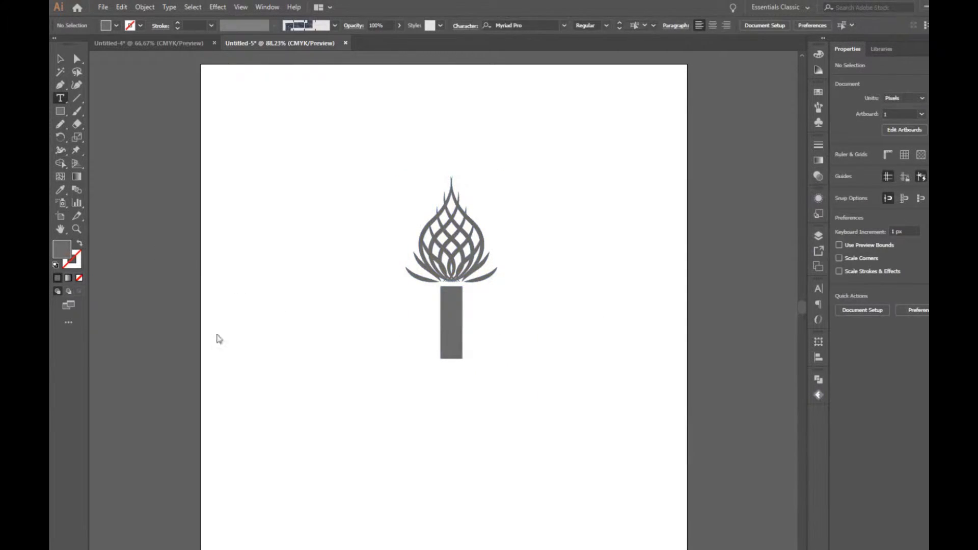
click(395, 411)
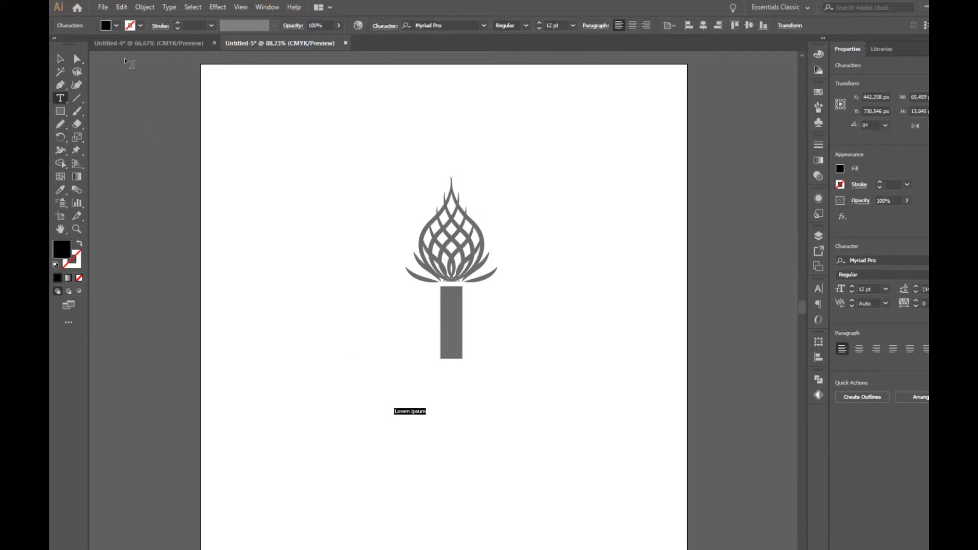
click(60, 58)
key(alt+shift)
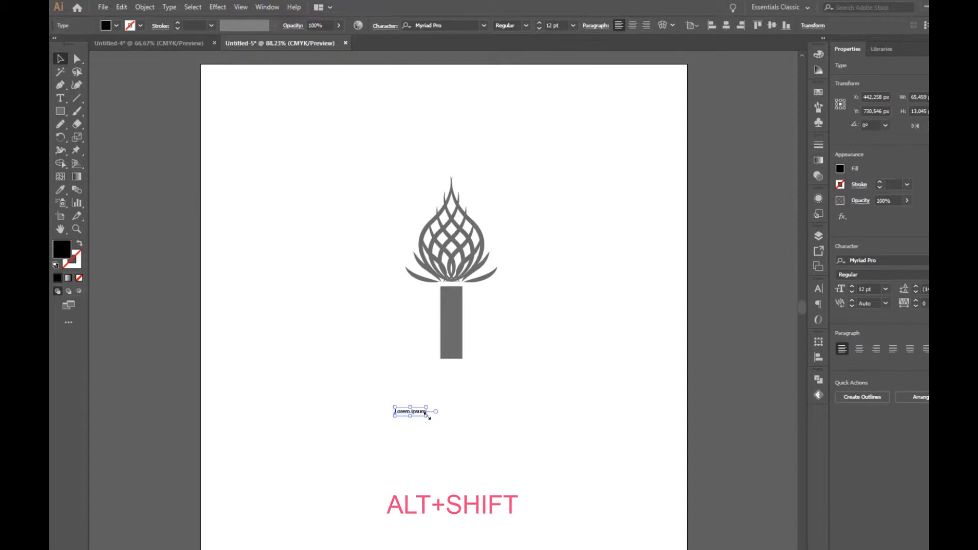
drag(429, 418, 522, 490)
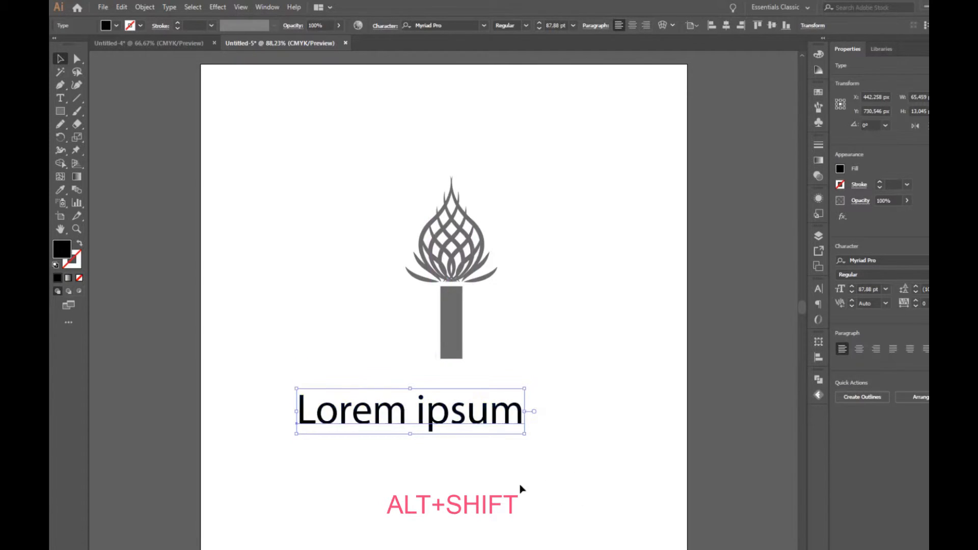
Replace the placeholder text with "Candle Shop"
click(60, 98)
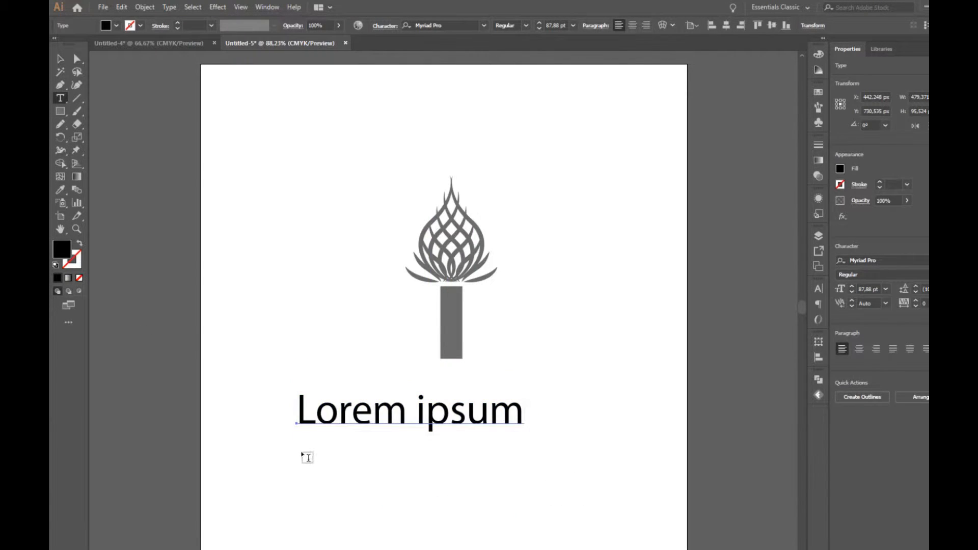
drag(301, 412, 514, 413)
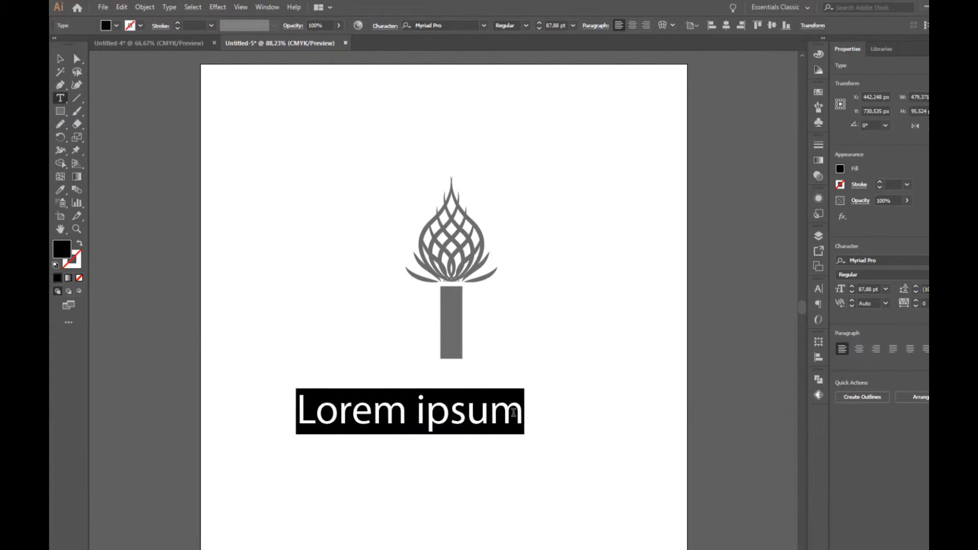
text(Can)
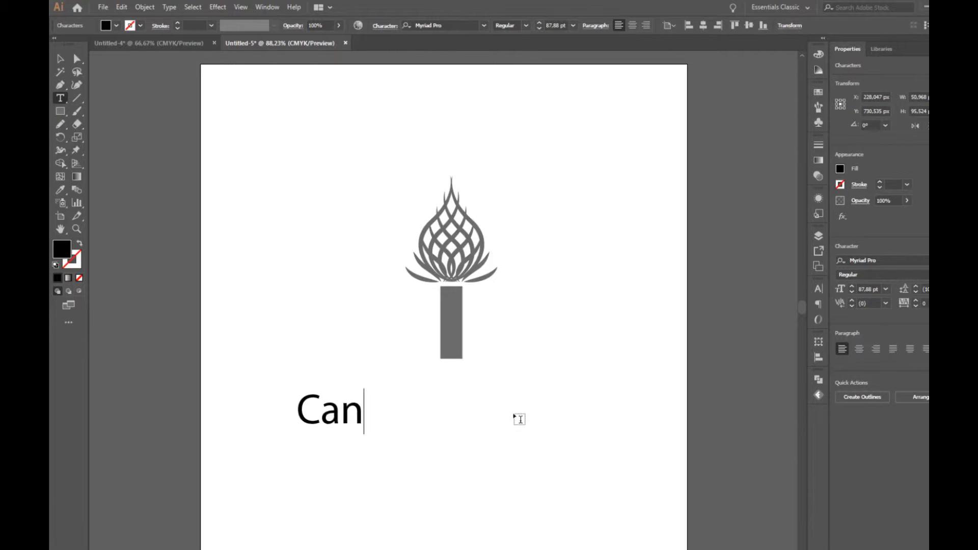
text(dle )
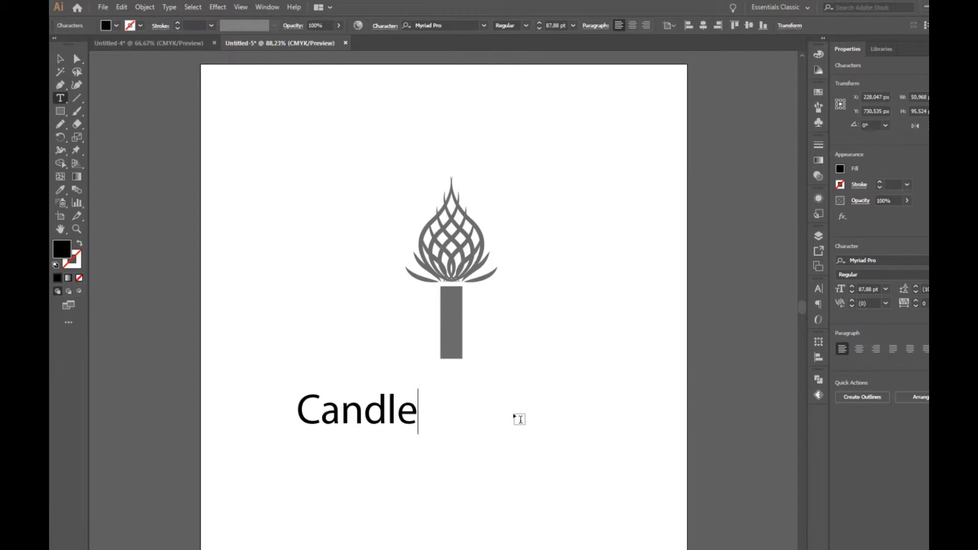
text(Shop)
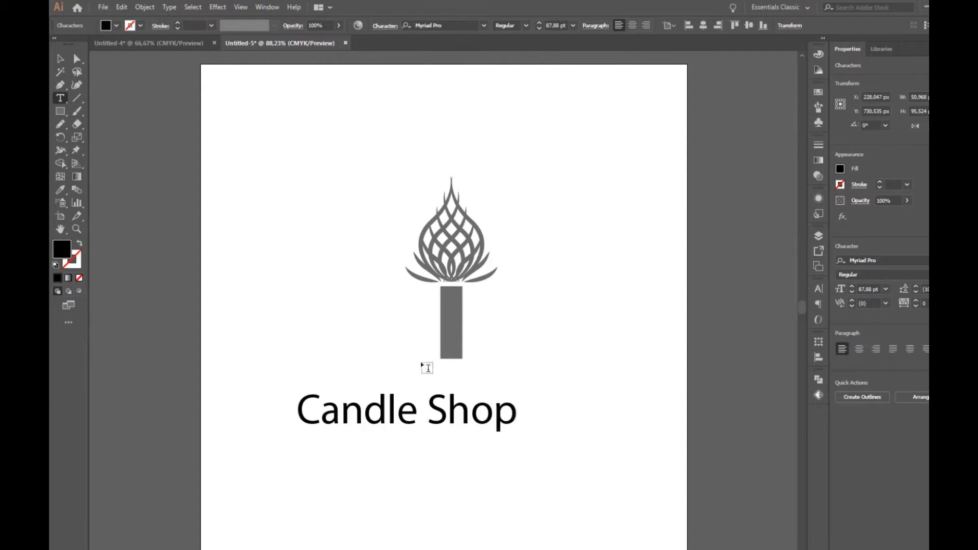
Set the font of the "Candle Shop" text to Scriptina Pro
click(59, 59)
click(441, 25)
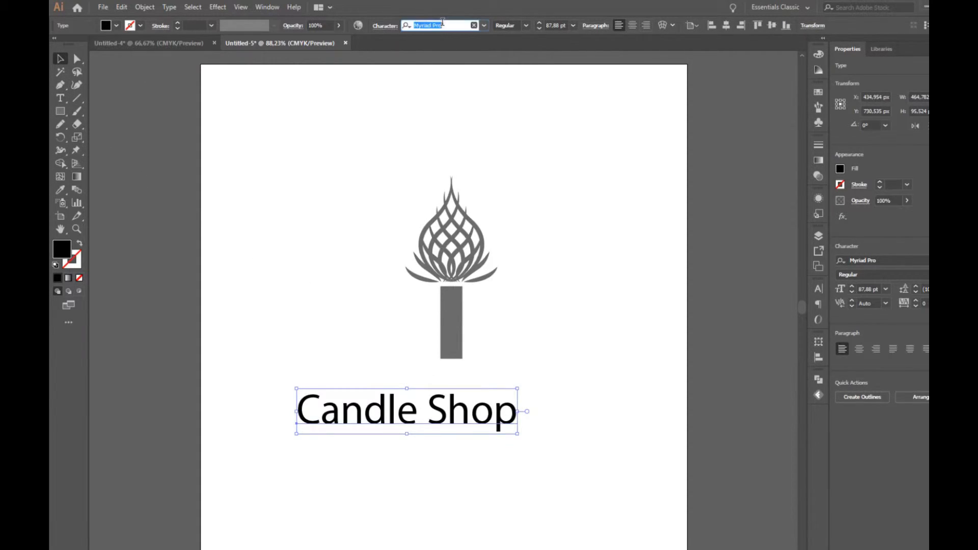
text(scr)
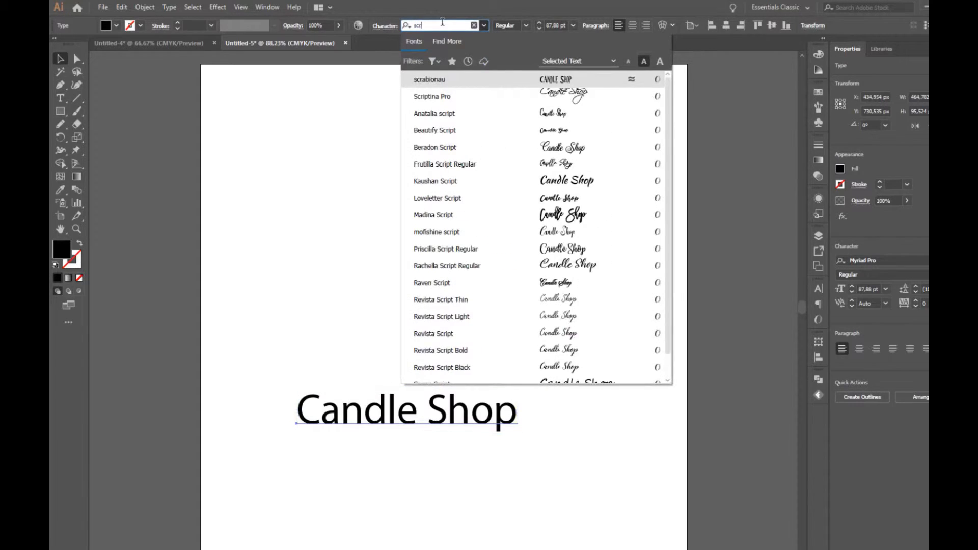
text(pti)
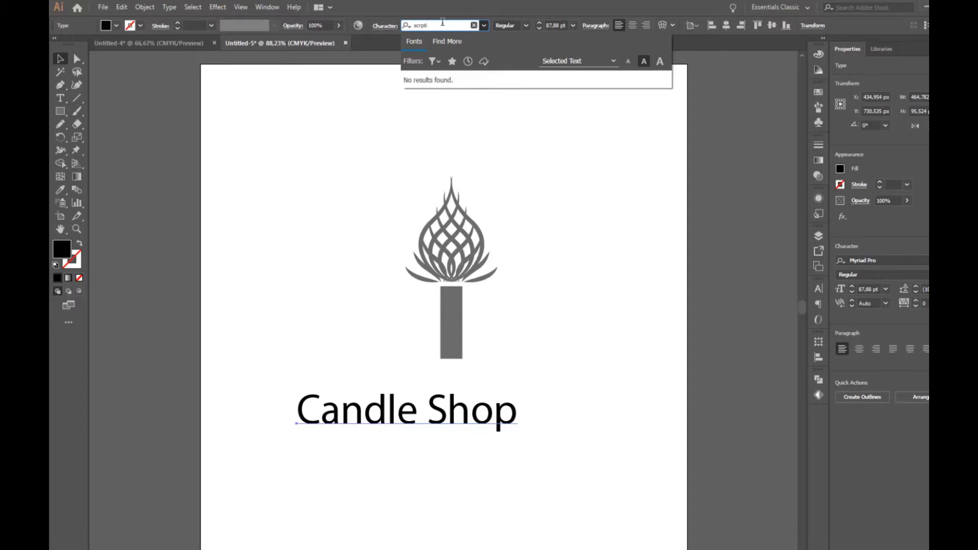
key(BackSpace)
key(BackSpace)
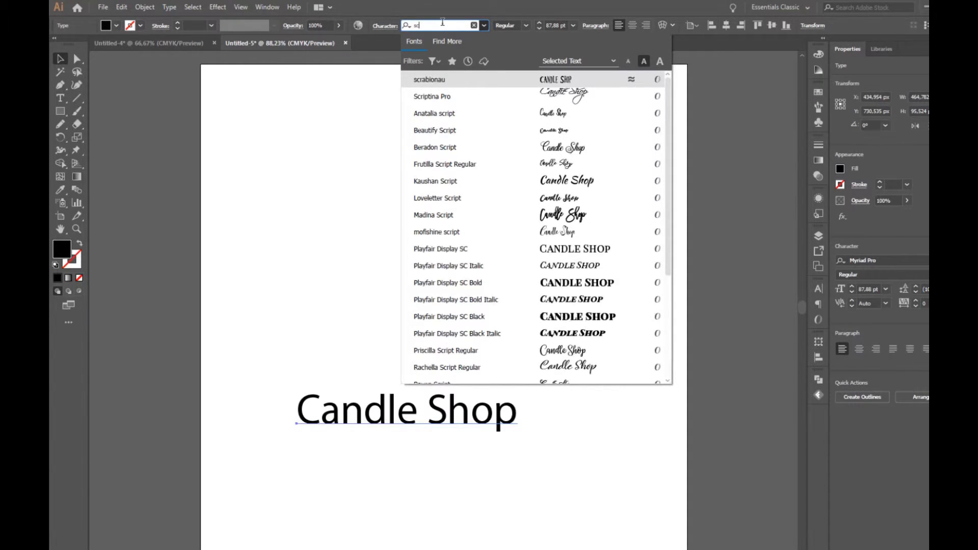
text(ri)
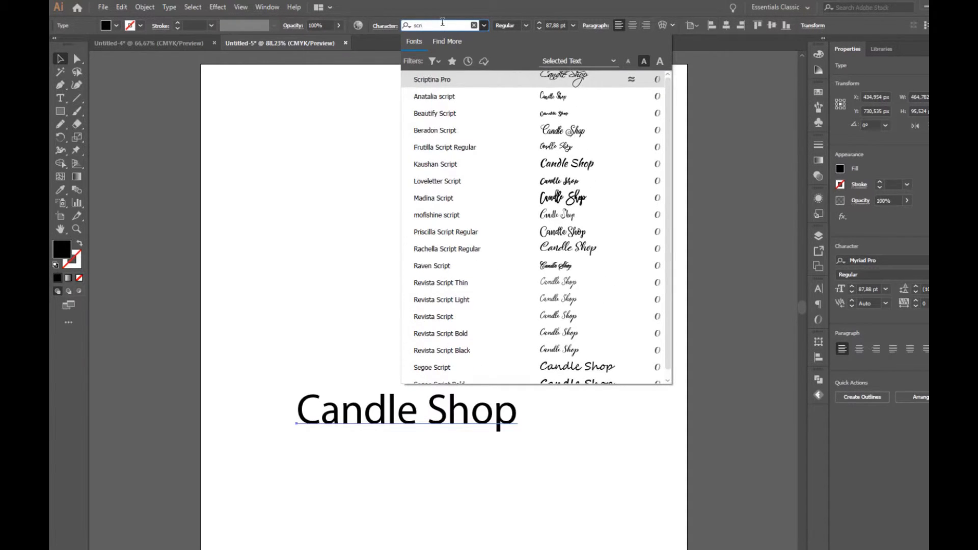
key(Return)
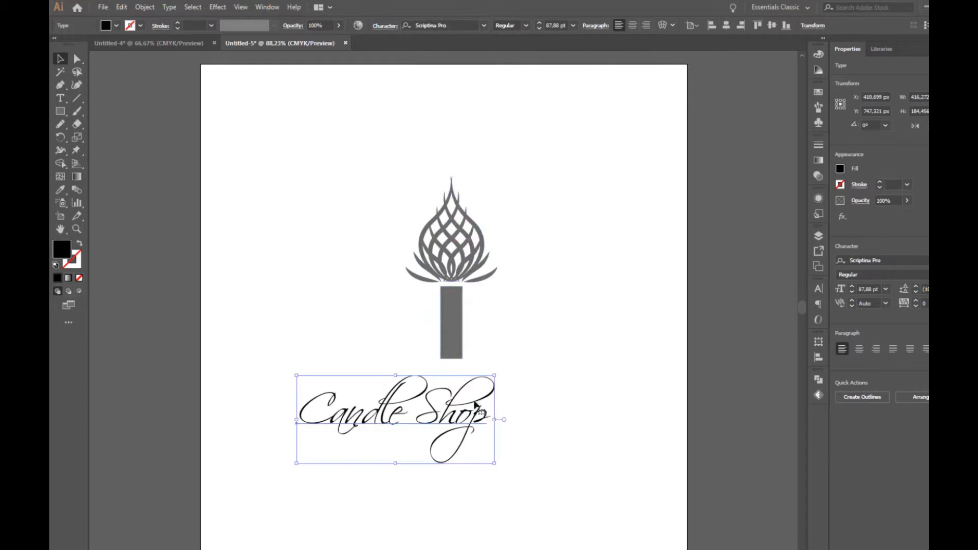
Enlarge the text to about 582 px wide beneath the candle and centre the candle and text horizontally on the artboard
drag(494, 465, 533, 481)
drag(459, 419, 495, 423)
drag(384, 183, 498, 343)
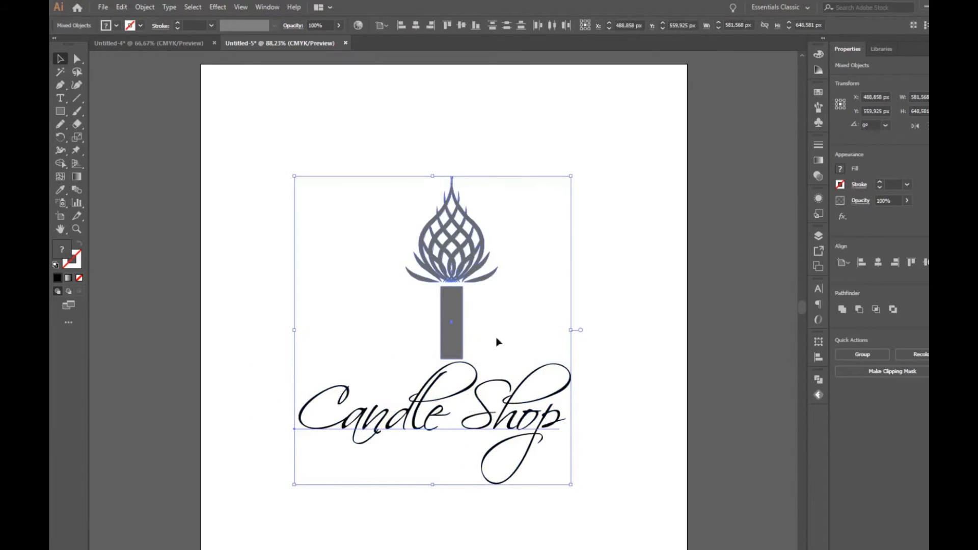
click(416, 26)
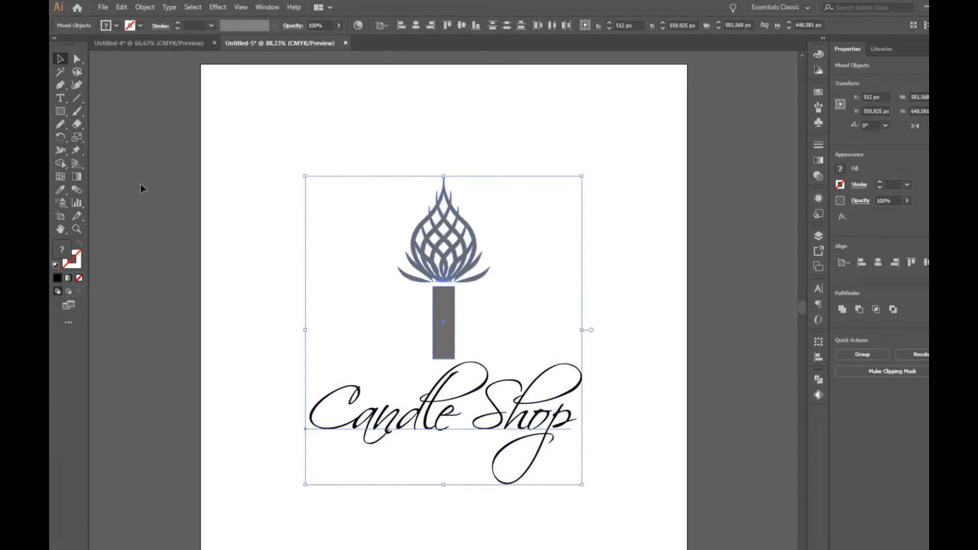
Match the text colour to the candle's grey by sampling the rectangle with the Eyedropper, and deselect everything
click(62, 189)
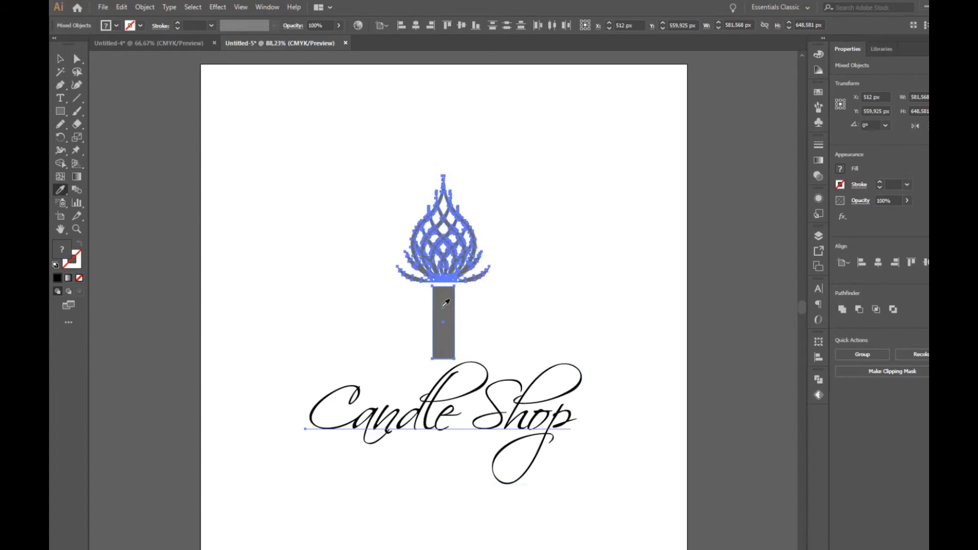
click(448, 302)
click(60, 58)
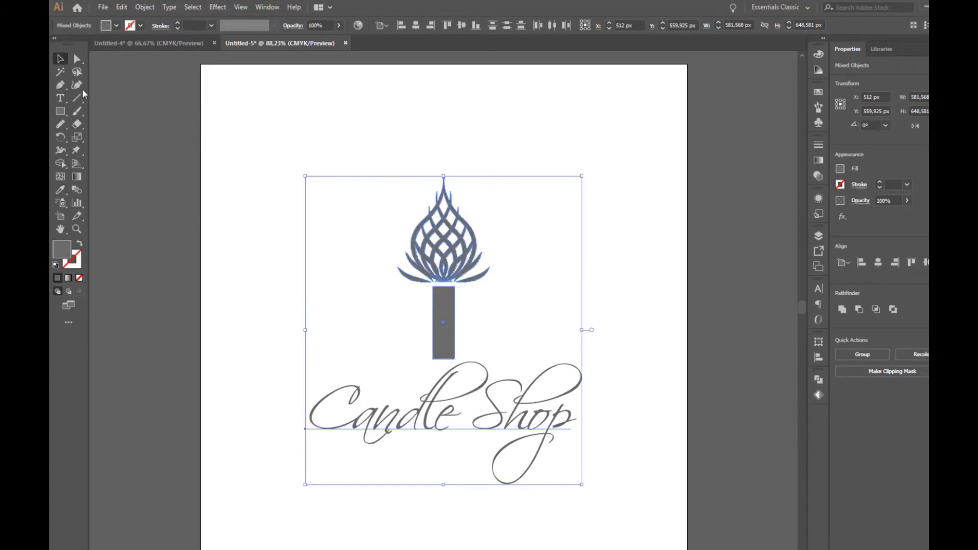
click(611, 299)
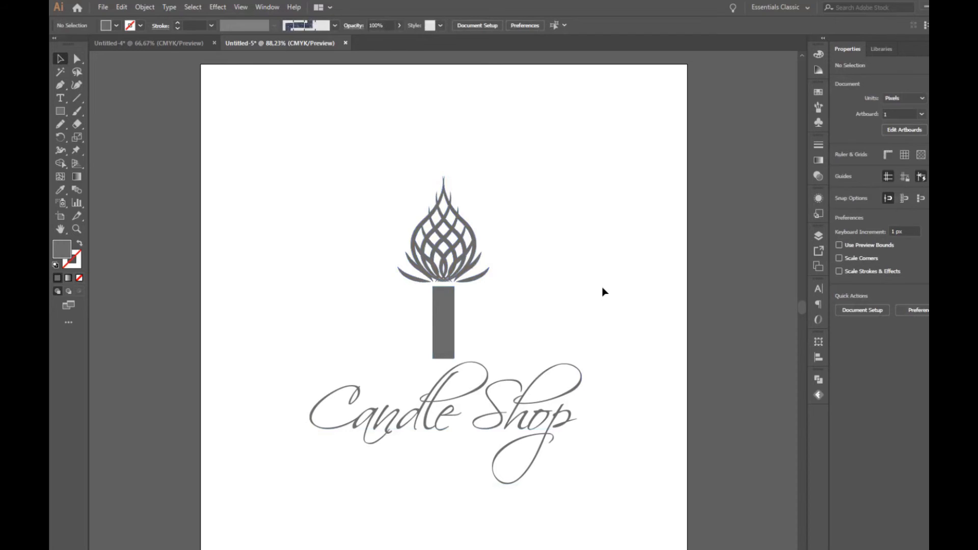
Switch to the Untitled-4 document and view its candle logo fitted to the window with the interface panels hidden
key(ctrl+Tab)
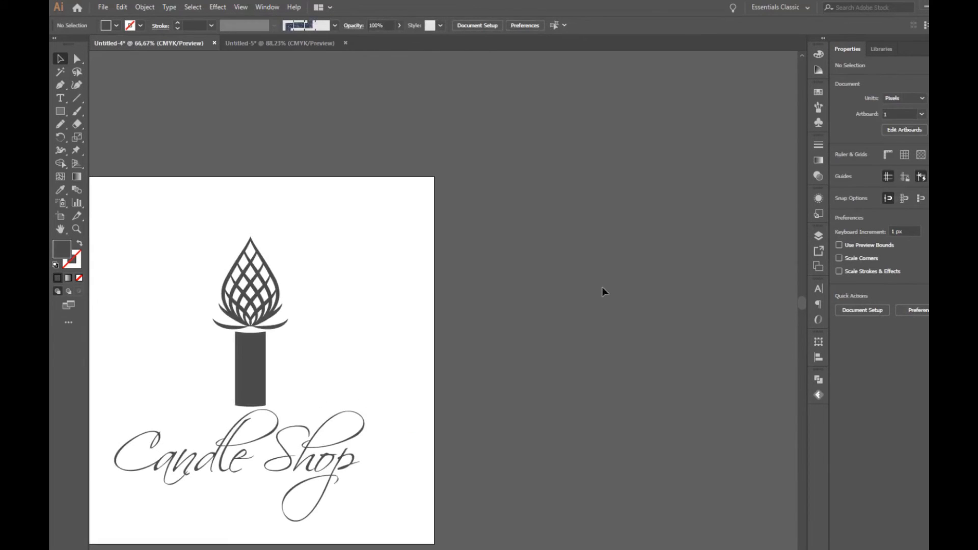
key(ctrl+0)
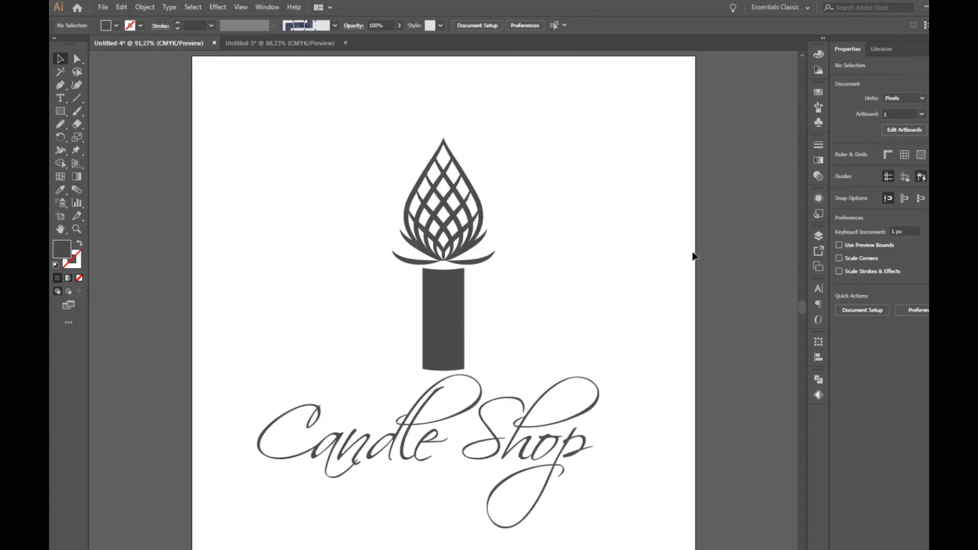
key(Tab)
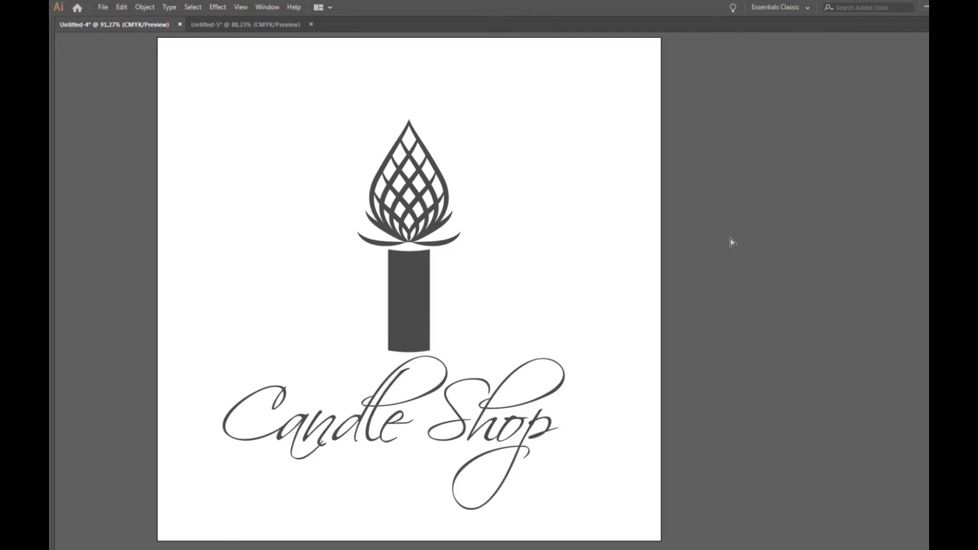
key(ctrl+0)
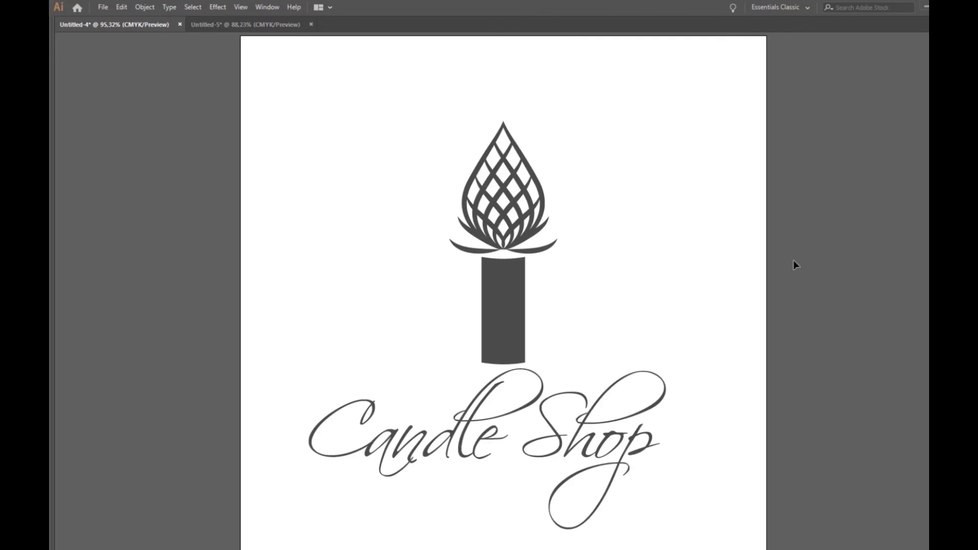